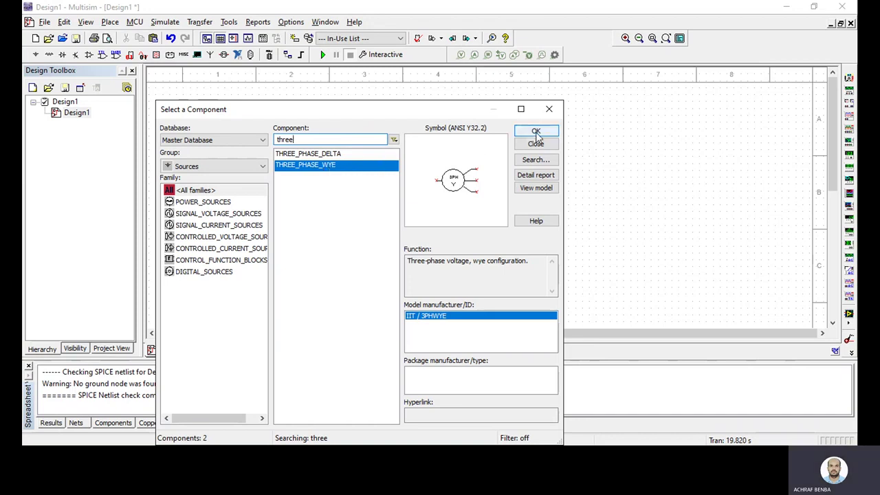
Step: Place a THREE_PHASE_WYE source on the schematic and close the component browser
left_click(536, 133)
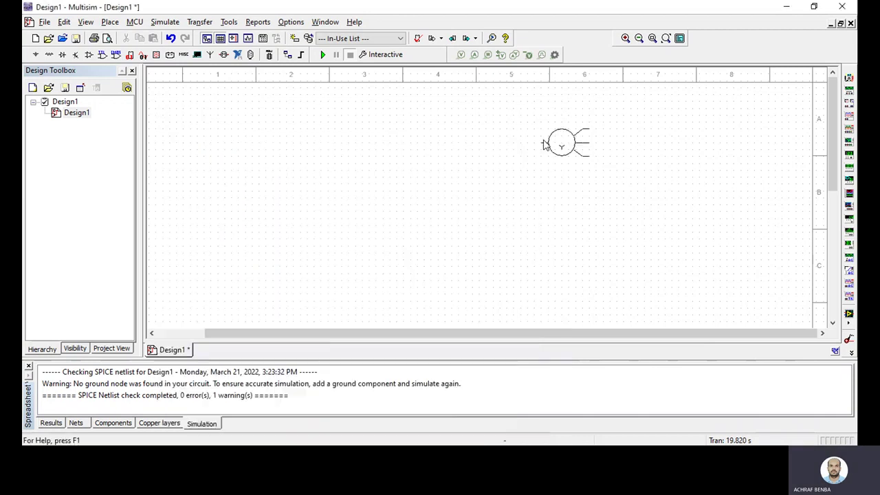
left_click(336, 205)
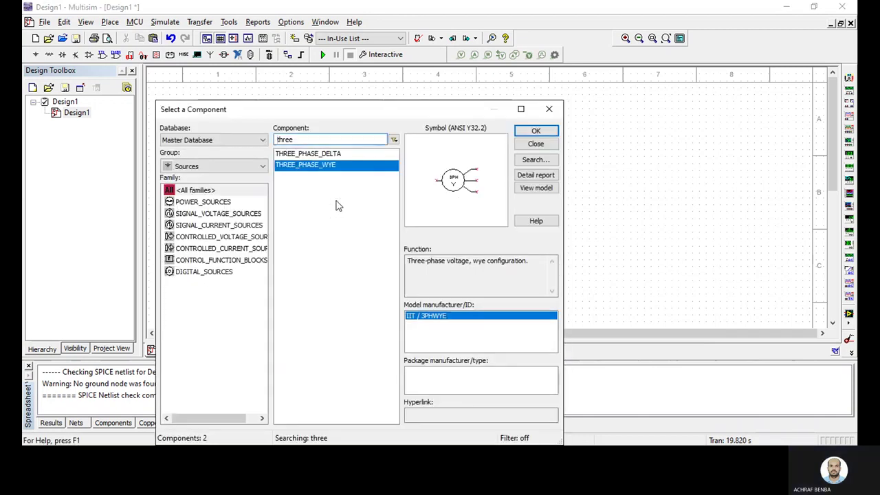
left_click(550, 110)
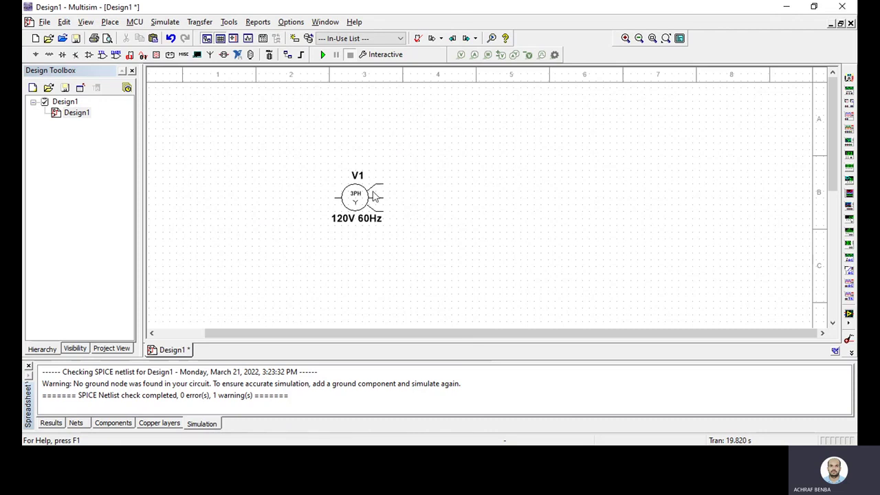
Step: Set the three-phase source's line-to-neutral RMS voltage to 220 V and its frequency to 50 Hz
double_click(354, 199)
type("220")
key("Return")
double_click(363, 203)
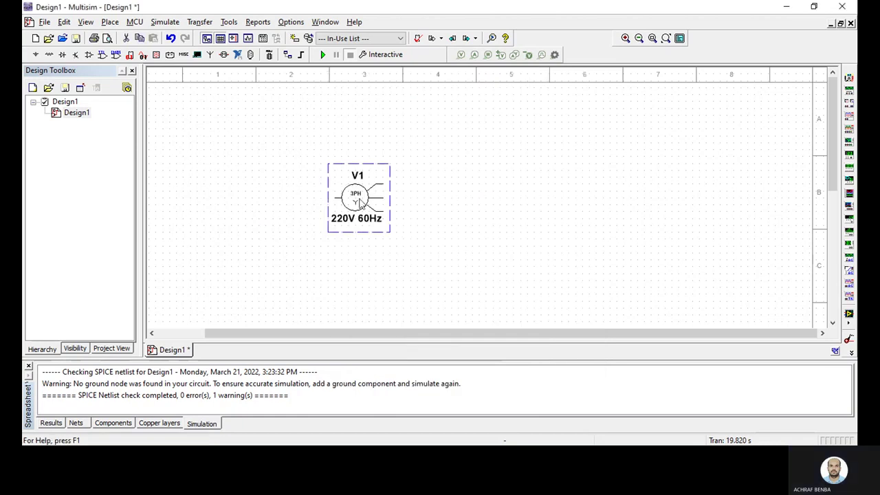
double_click(491, 139)
type("50")
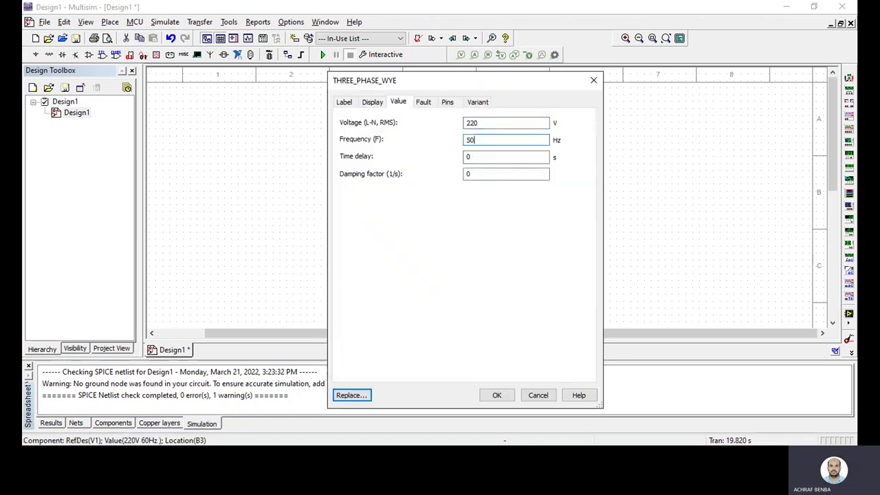
key("Return")
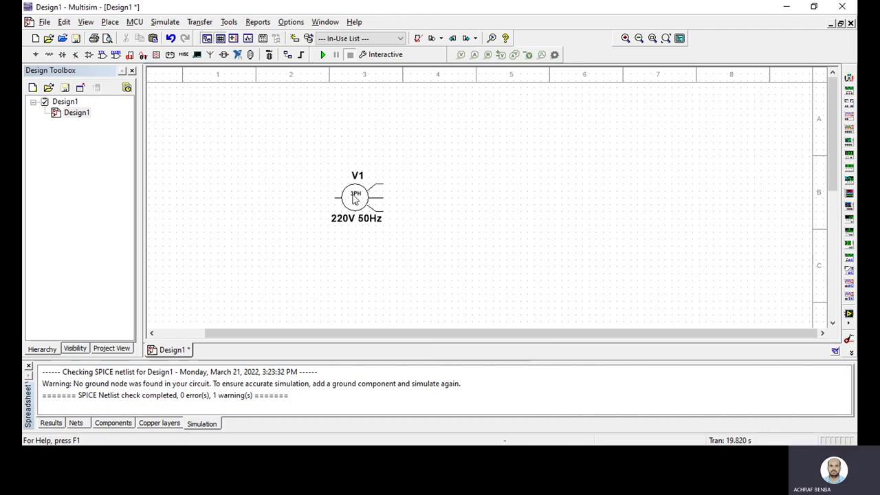
Step: Move the three-phase source down and to the left, and place a four channel oscilloscope to its upper right
left_click_drag(354, 200, 280, 232)
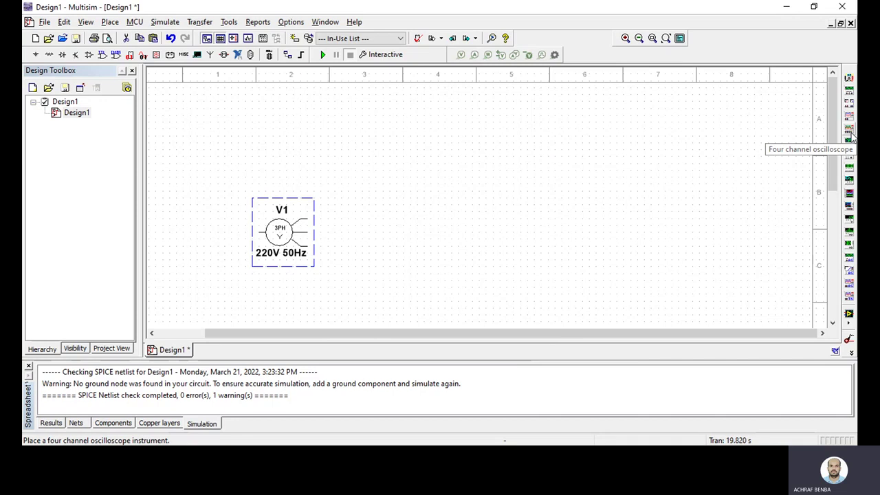
left_click(852, 134)
left_click(468, 189)
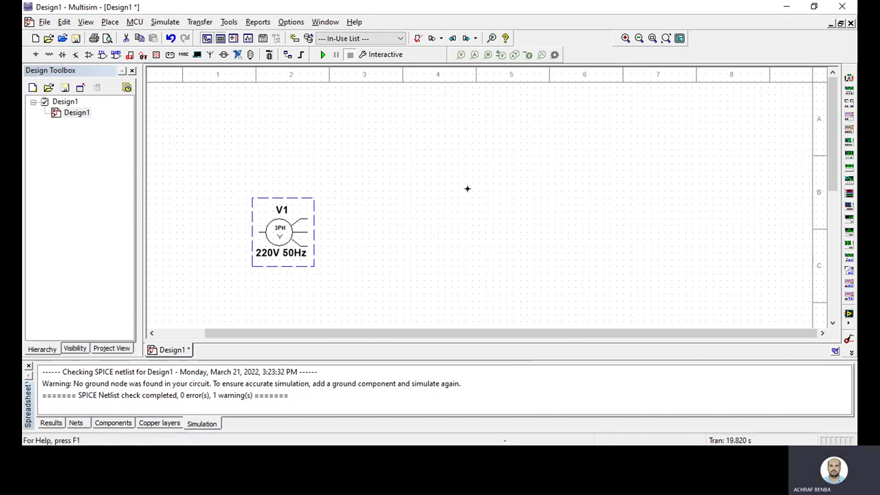
Step: Wire the source's upper, middle and lower phase outputs to oscilloscope channels A, B and C respectively
left_click(465, 193)
left_click(306, 219)
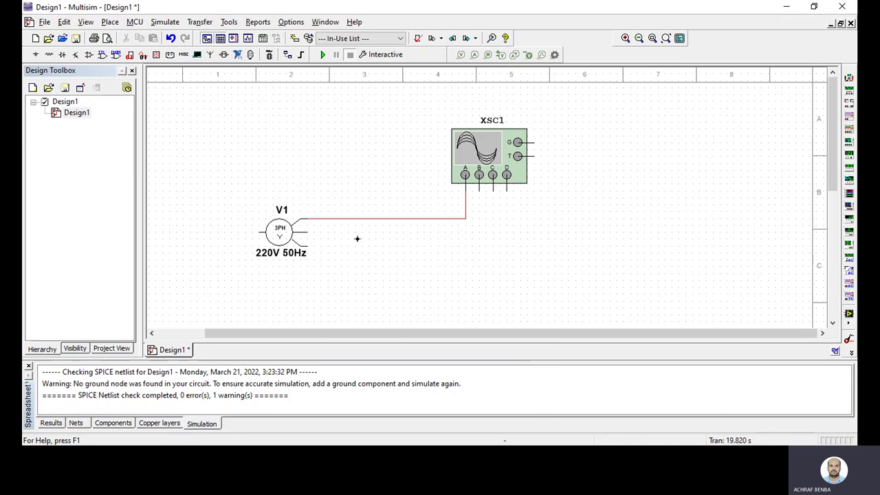
left_click(307, 233)
left_click(479, 190)
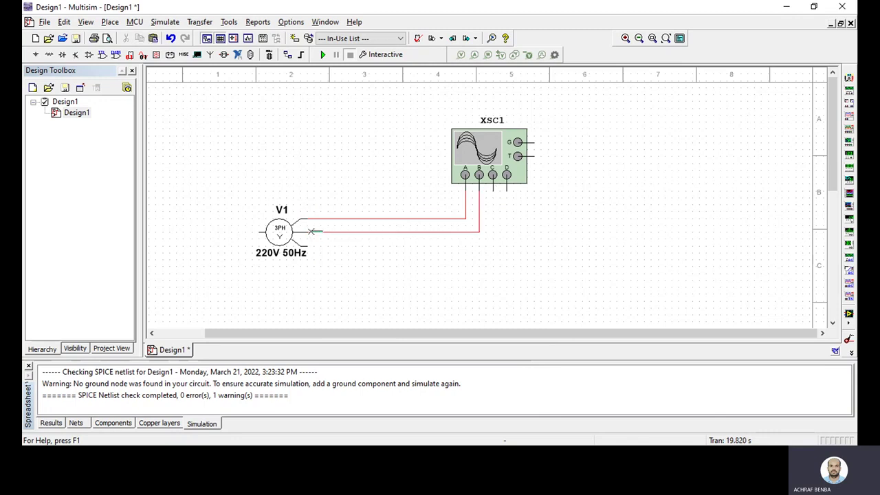
left_click(492, 190)
left_click(304, 246)
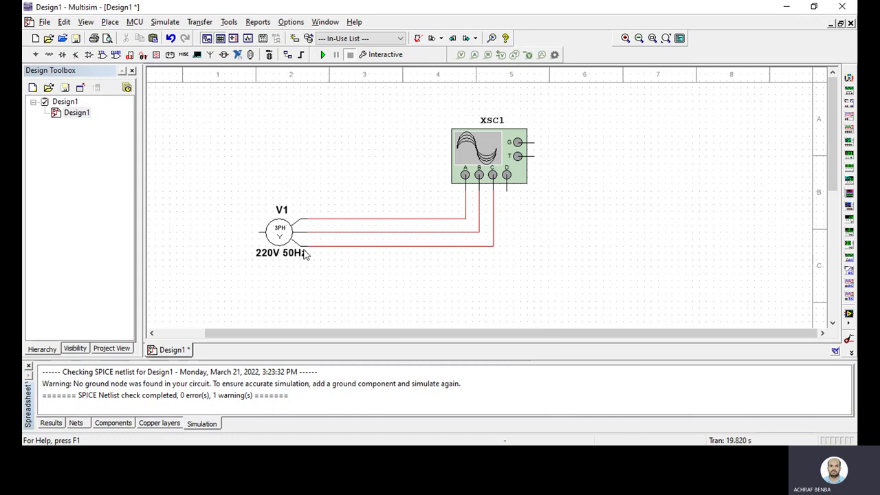
Step: Wire the oscilloscope's G terminal around below the circuit to the source's neutral terminal
left_click(531, 142)
left_click(549, 289)
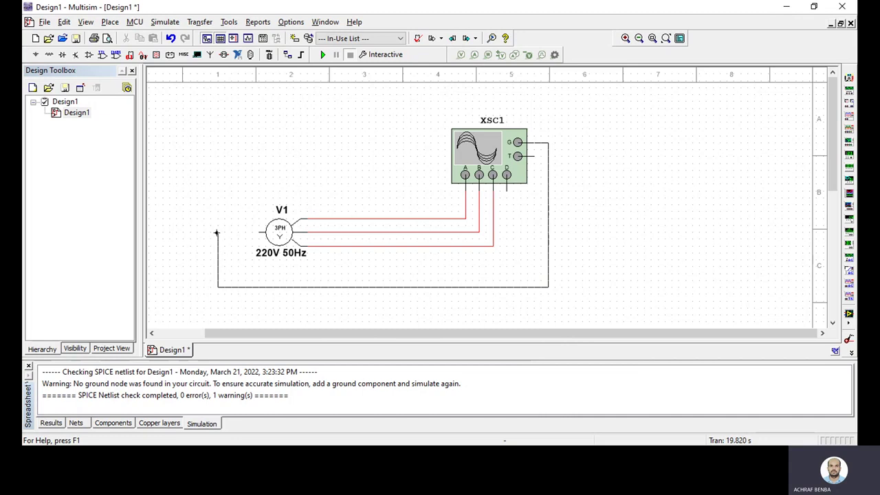
left_click(252, 234)
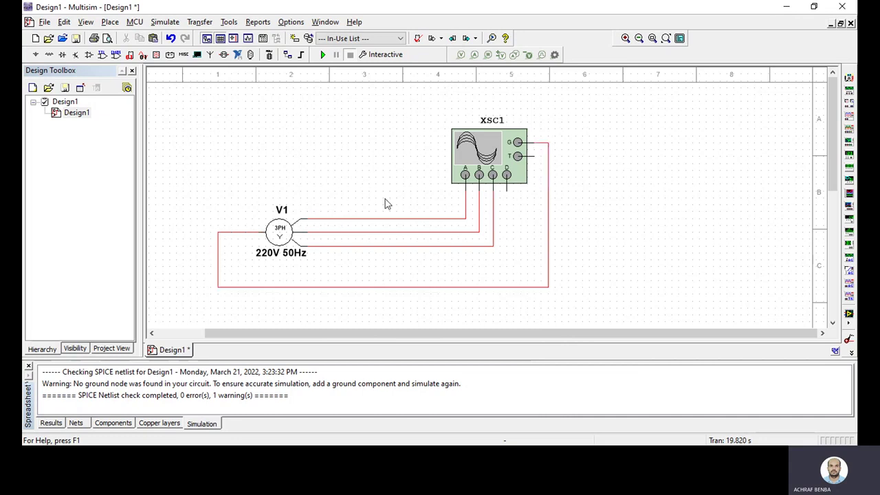
Step: Set the net color of the wire feeding oscilloscope channel A to blue
double_click(356, 220)
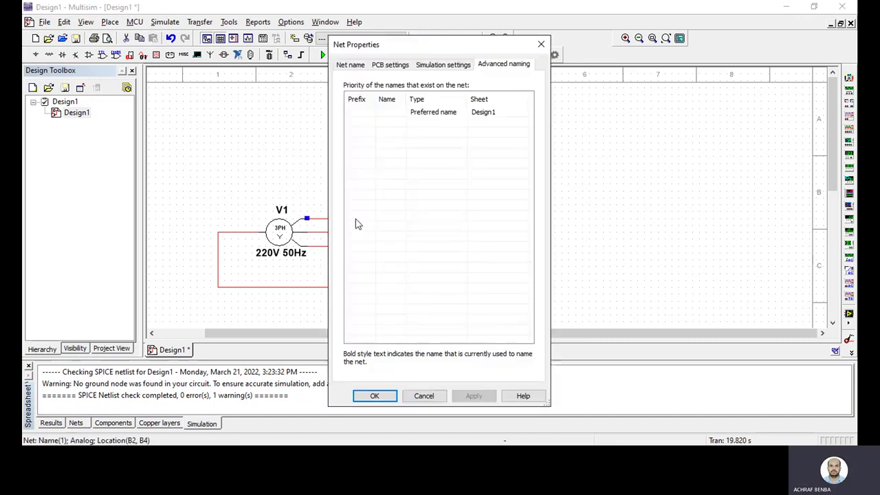
left_click(353, 65)
left_click(401, 176)
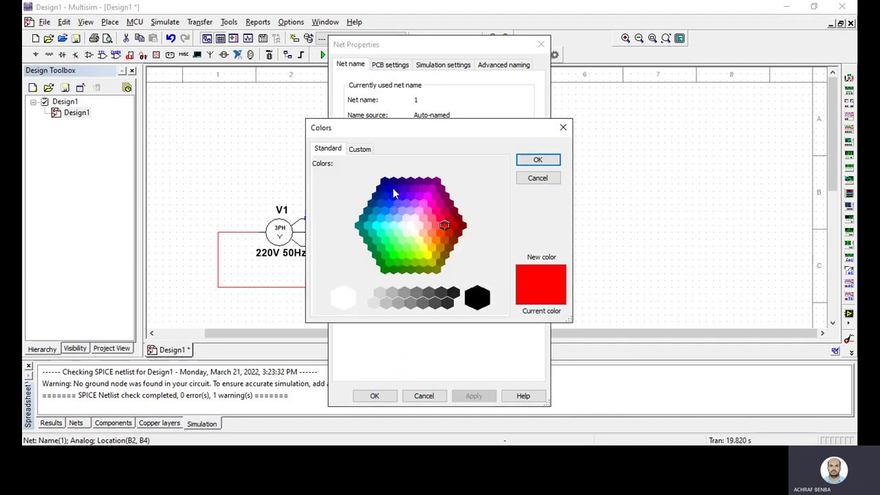
left_click(391, 198)
left_click(533, 161)
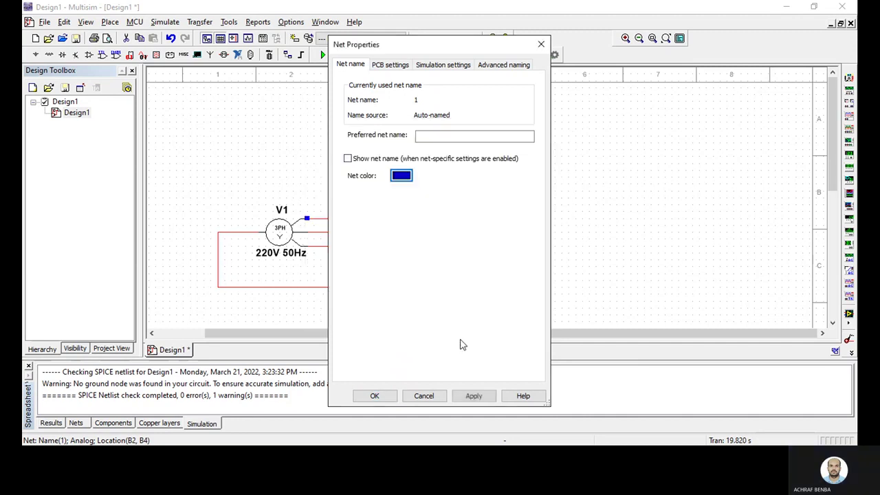
left_click(375, 396)
Step: Set the net color of the wire feeding oscilloscope channel B to yellow
double_click(351, 234)
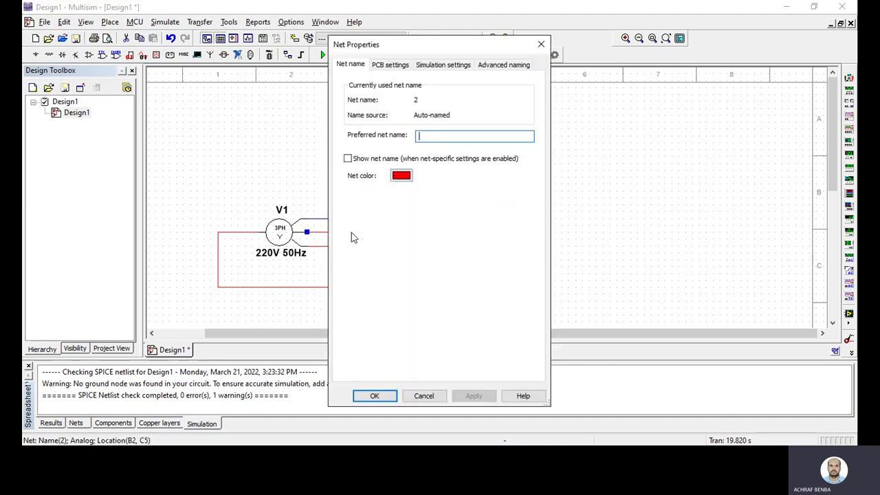
left_click(402, 176)
left_click(427, 254)
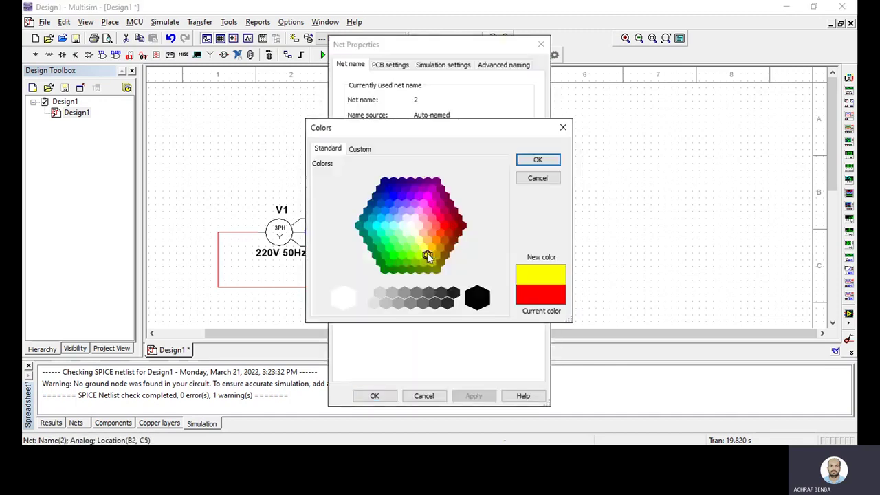
left_click(533, 160)
left_click(375, 395)
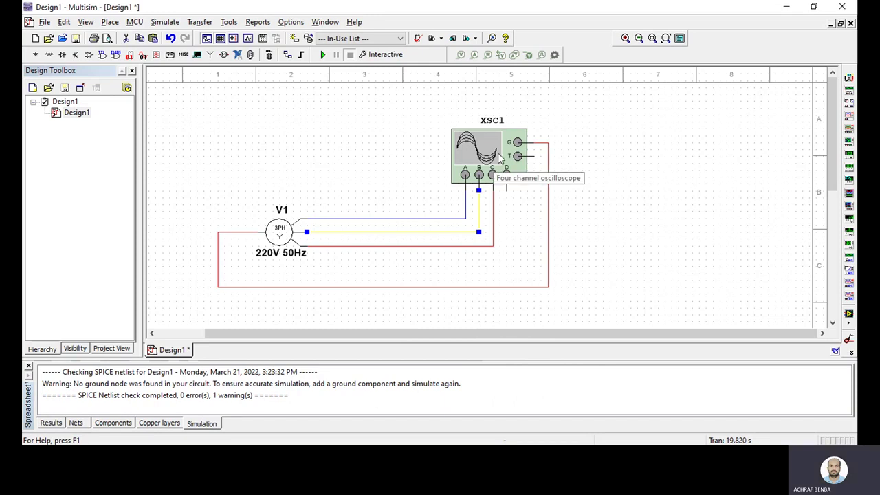
Step: Open the four channel oscilloscope's display, widen it to both sides, and start the simulation
double_click(476, 157)
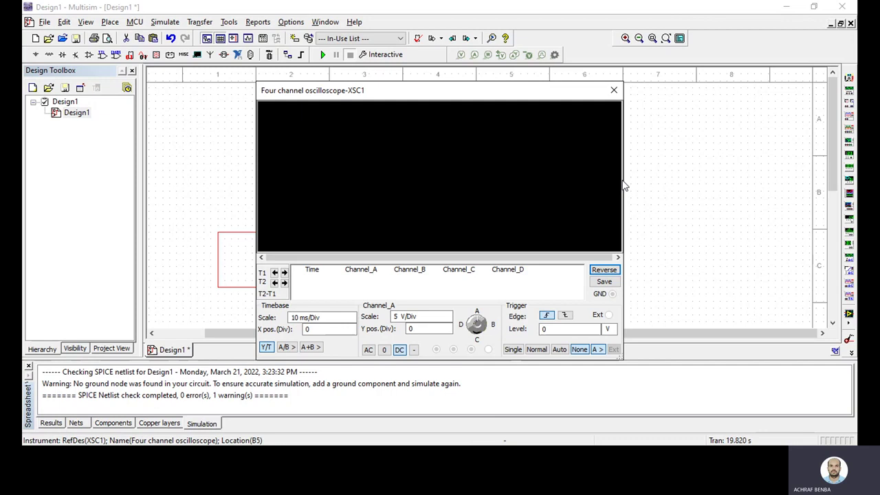
left_click_drag(624, 185, 845, 185)
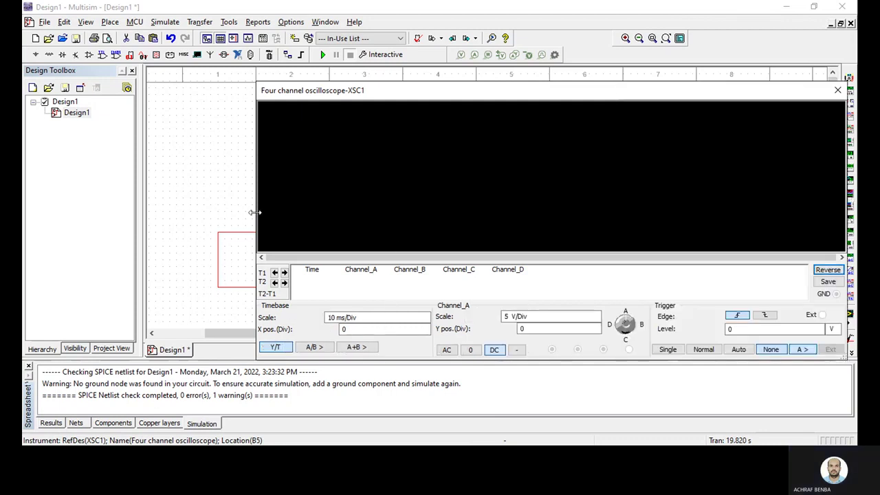
left_click_drag(254, 213, 60, 212)
left_click(323, 55)
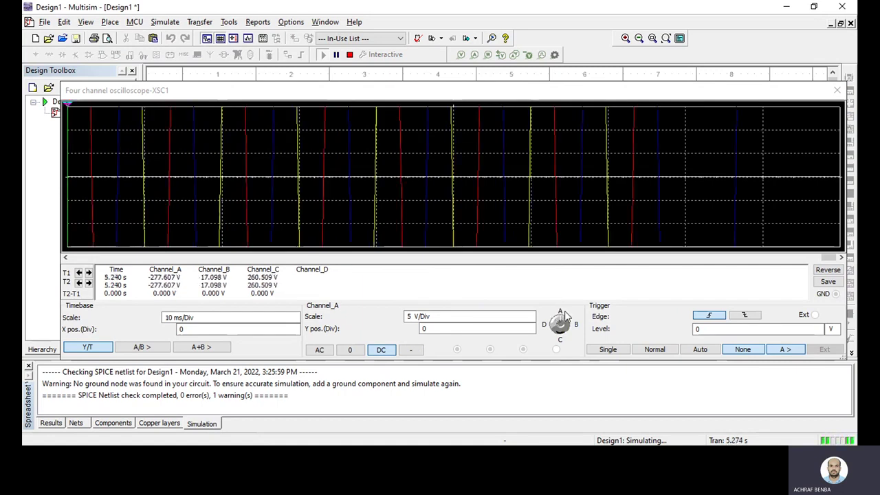
Step: Set the oscilloscope's Channel A scale to 200 V/Div
left_click(512, 317)
left_click(532, 315)
left_click(531, 315)
left_click(531, 314)
left_click(531, 316)
left_click(532, 315)
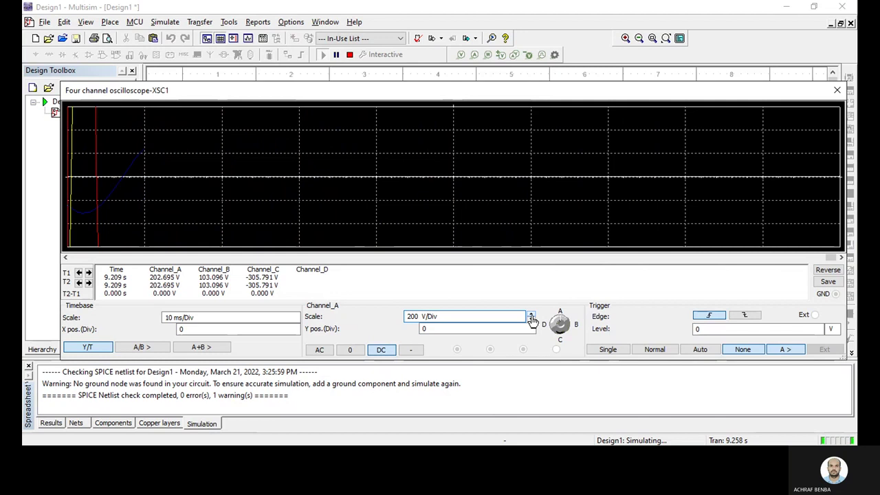
Step: Set the oscilloscope's Channel B scale to 200 V/Div
left_click(547, 323)
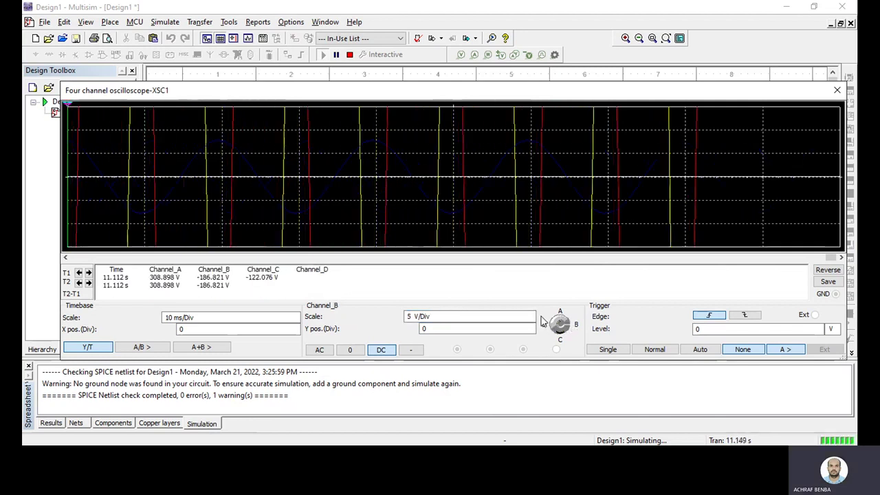
left_click(531, 315)
left_click(531, 315)
left_click(531, 315)
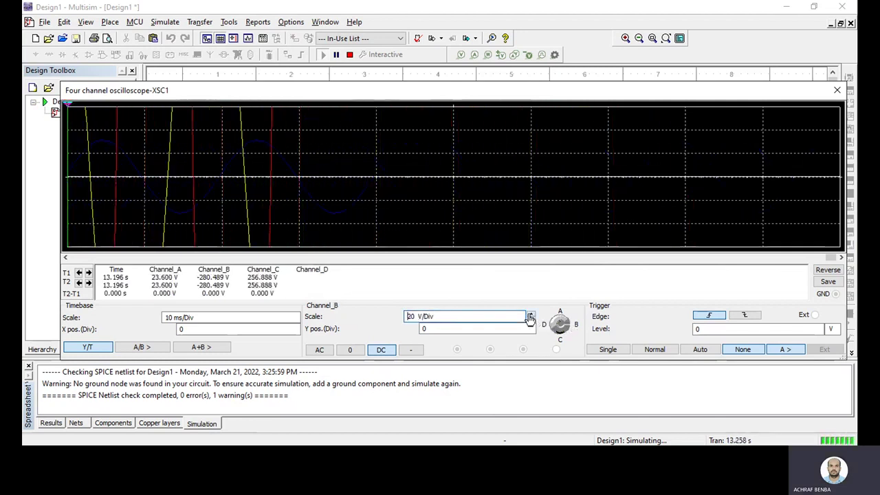
left_click(531, 315)
left_click(531, 315)
Step: Set the oscilloscope's Channel C scale to 200 V/Div
left_click(562, 334)
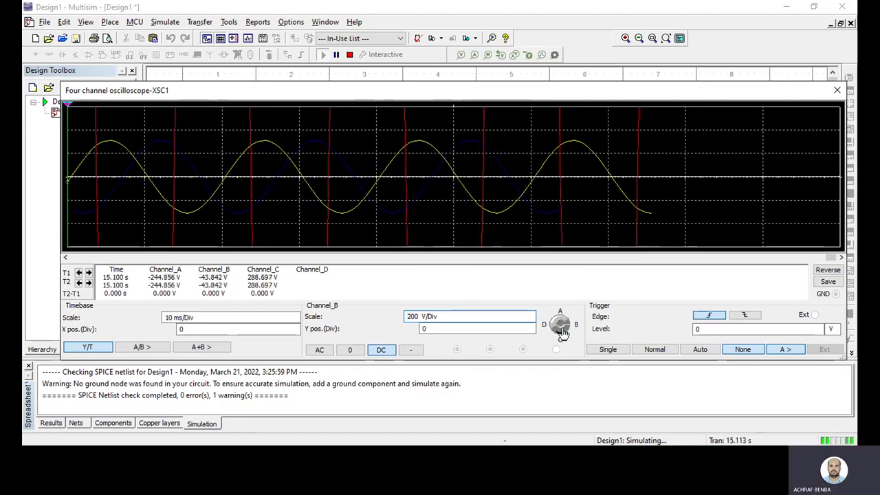
left_click(533, 315)
left_click(530, 315)
left_click(531, 315)
left_click(531, 315)
left_click(531, 315)
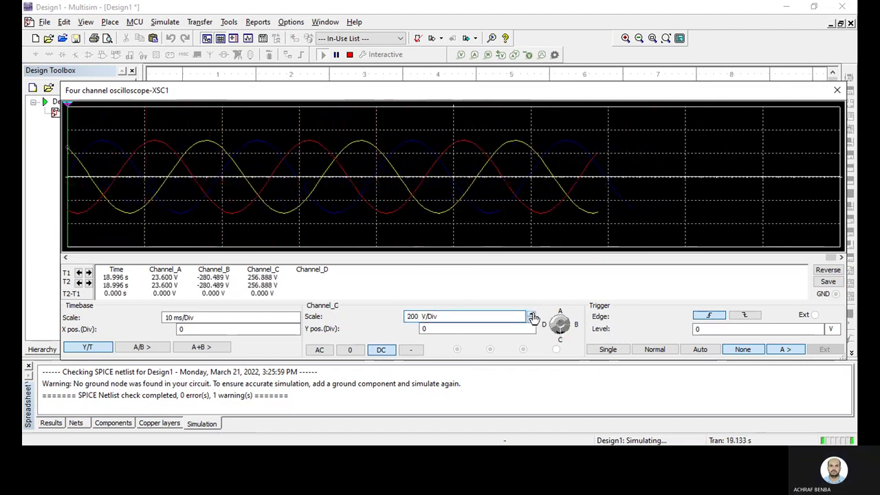
Step: Set the oscilloscope trigger to Single and stop the simulation
left_click(609, 350)
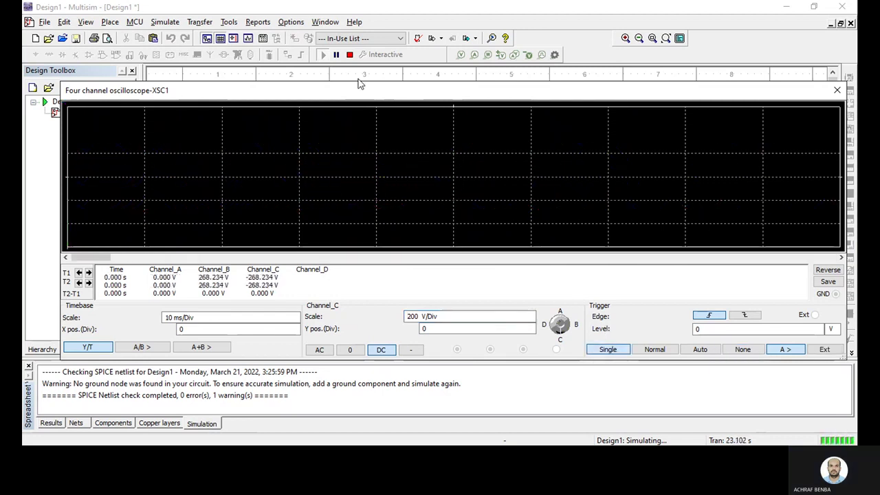
left_click(350, 56)
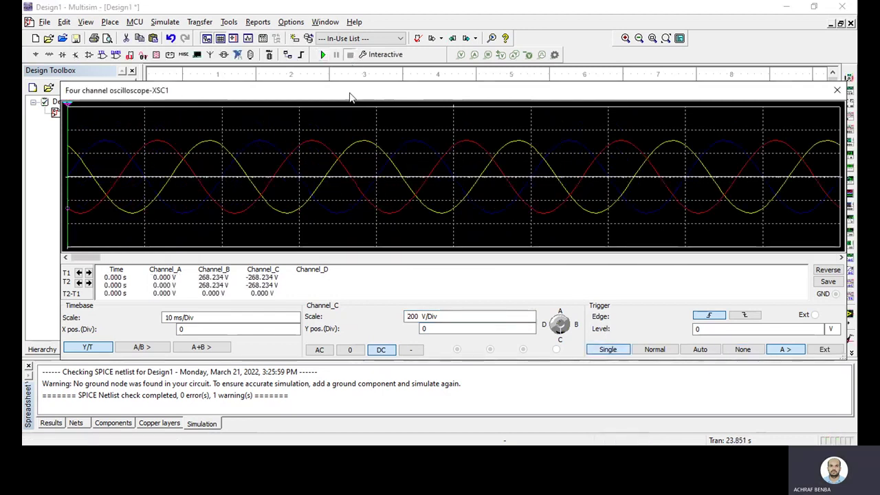
Step: Enlarge the oscilloscope display and measure the peak voltages of Channels B, A and C with the two cursors
left_click_drag(350, 96, 378, 28)
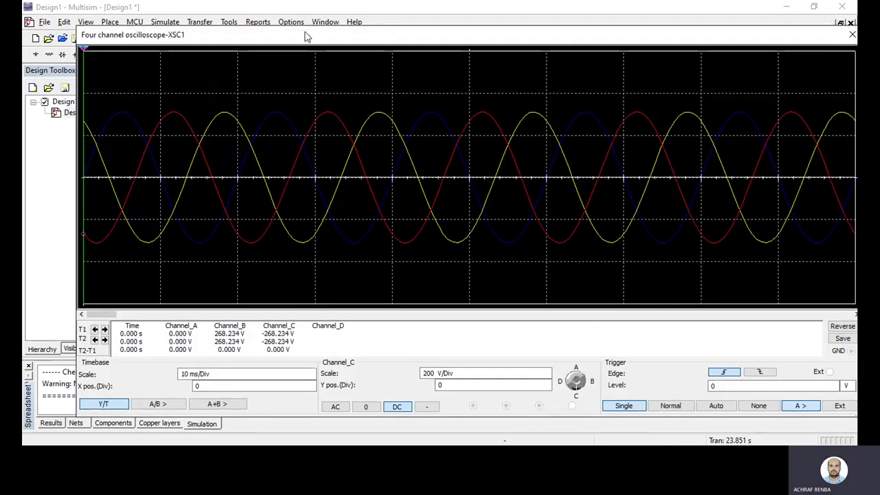
left_click_drag(307, 36, 278, 33)
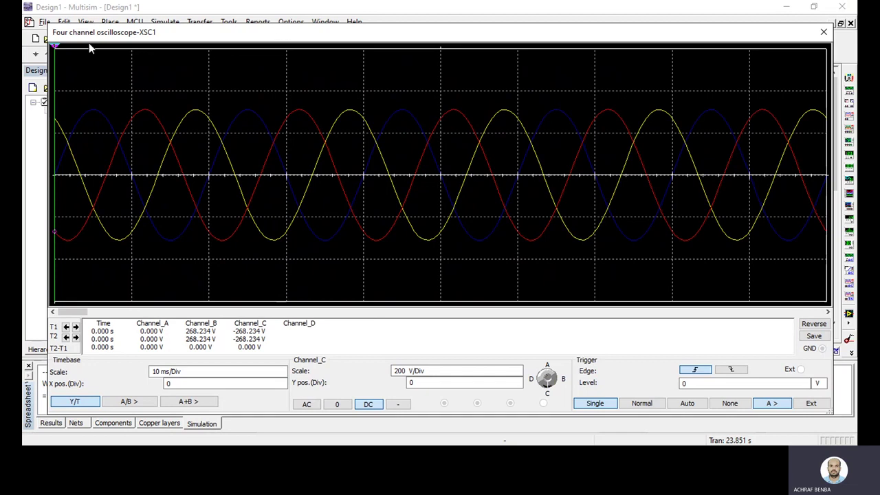
left_click_drag(55, 50, 313, 99)
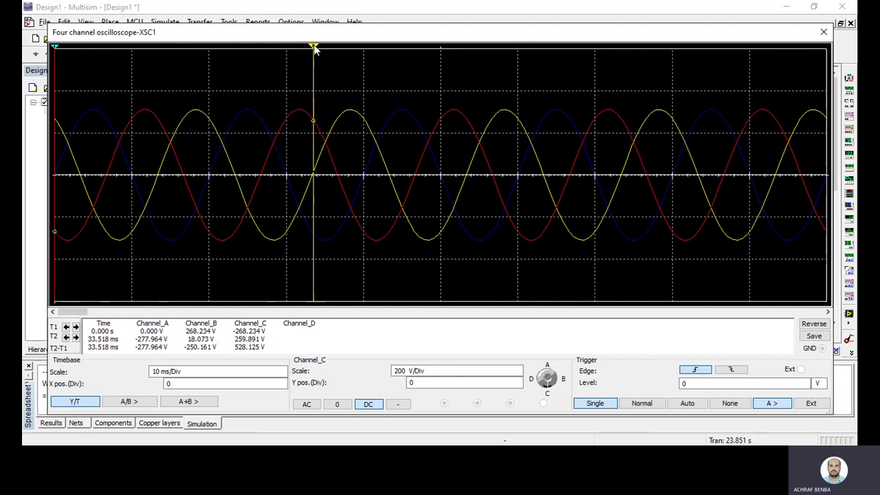
left_click_drag(315, 49, 349, 59)
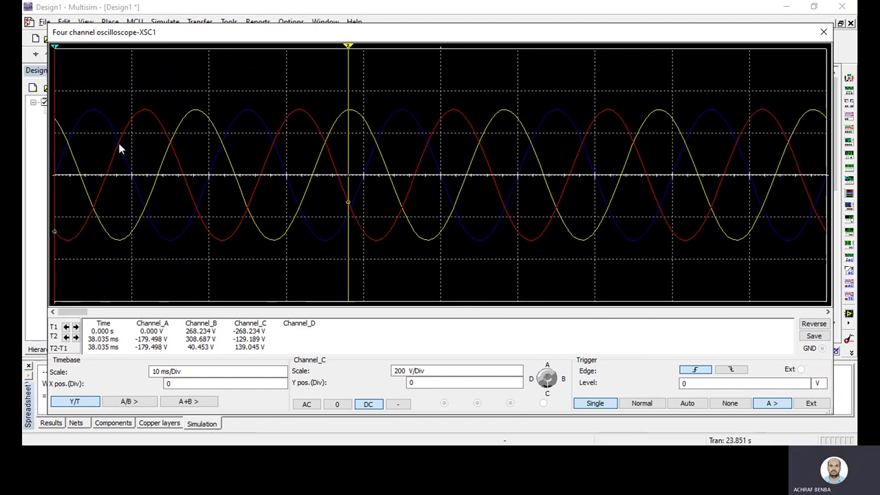
left_click_drag(53, 51, 248, 89)
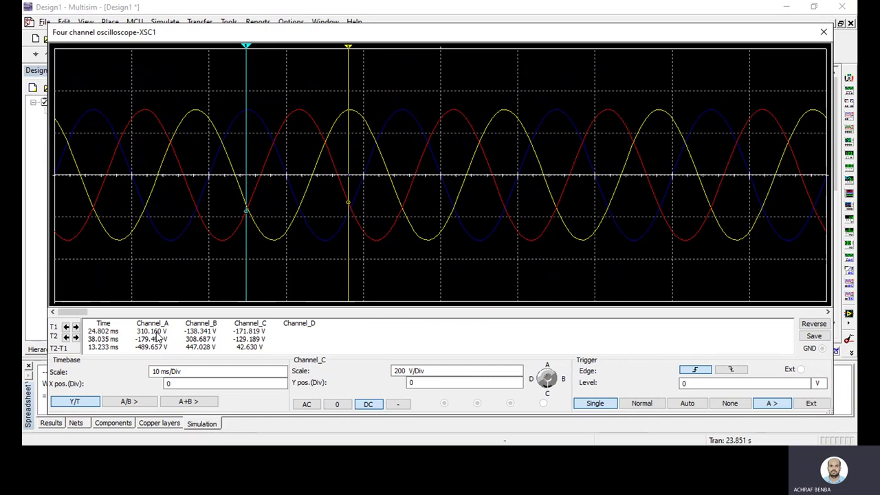
left_click_drag(249, 72, 222, 114)
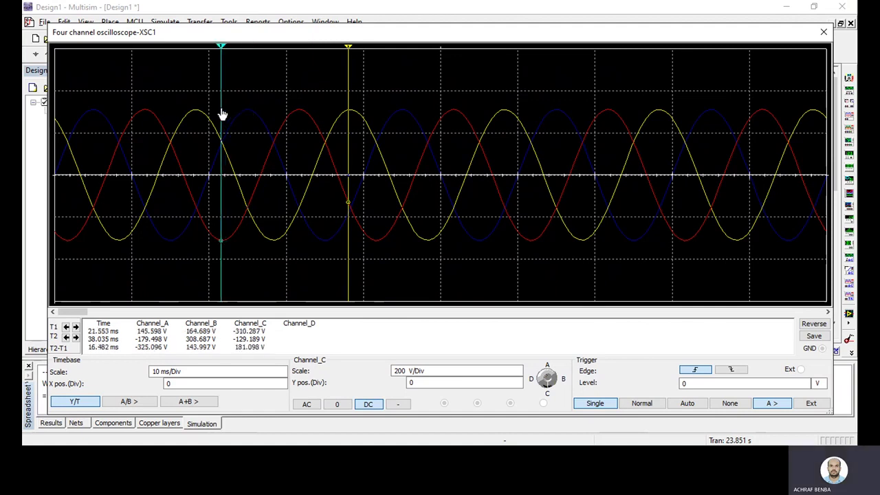
left_click_drag(222, 115, 223, 114)
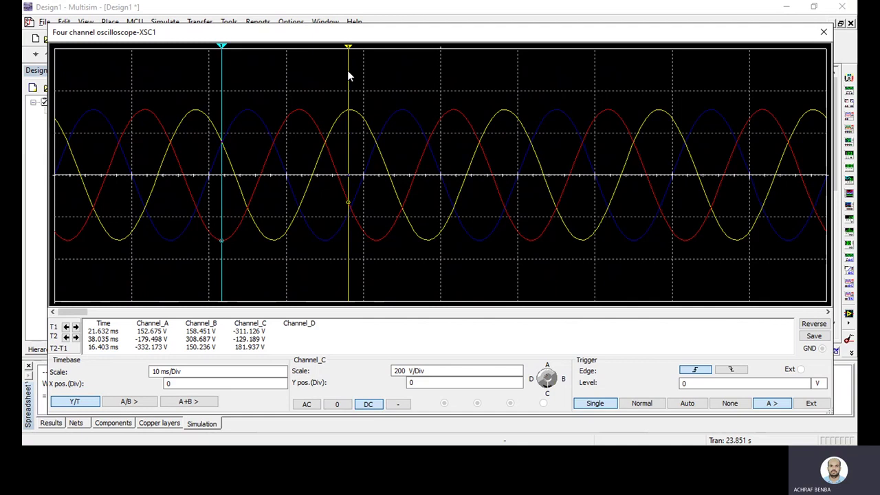
Step: Measure the period of the yellow Channel B waveform by placing the cursors on two consecutive rising zero crossings
left_click_drag(360, 95, 390, 94)
left_click_drag(221, 69, 313, 81)
left_click_drag(391, 71, 467, 81)
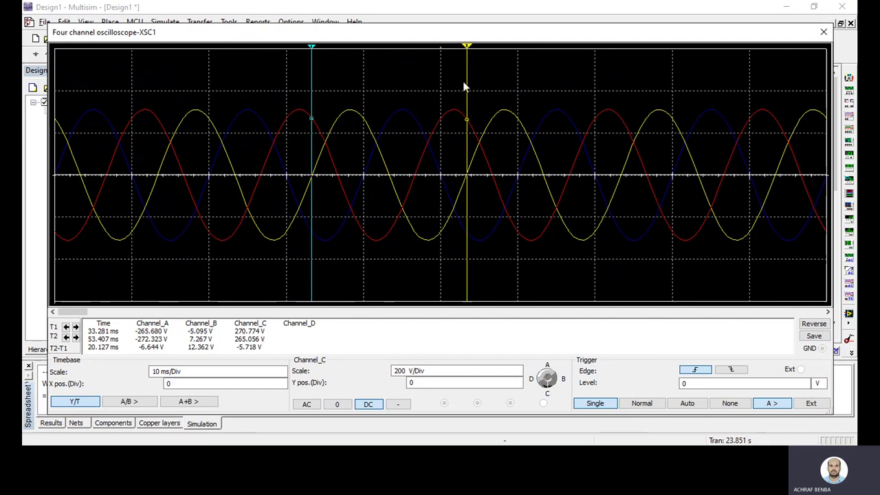
Step: Measure the time shifts from Channel B's rising zero crossing to the following rising zero crossings of Channels A and C
left_click_drag(467, 88, 365, 100)
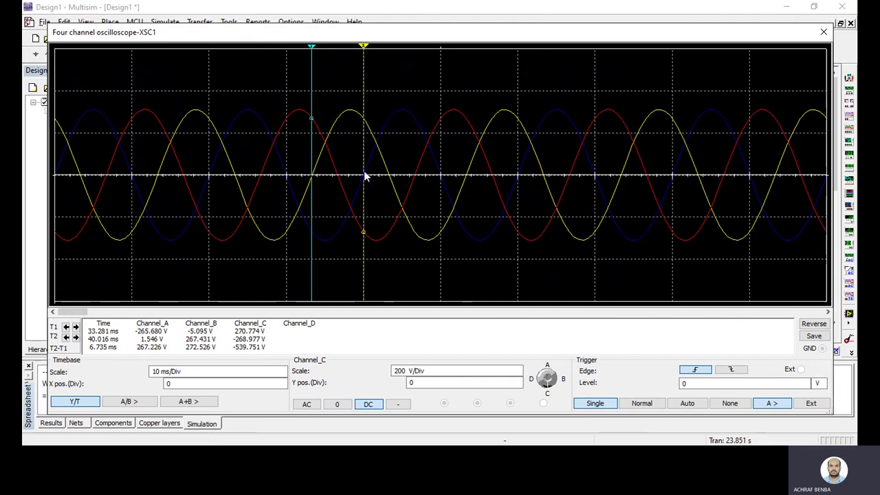
left_click_drag(363, 110, 416, 116)
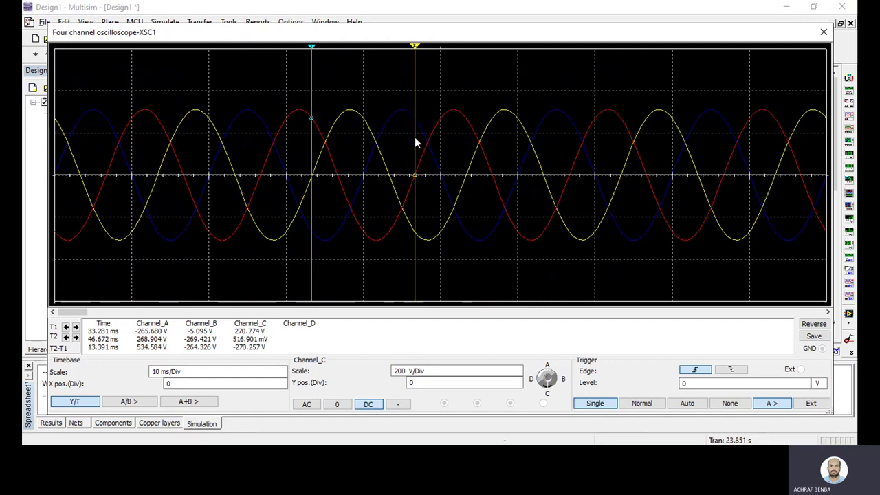